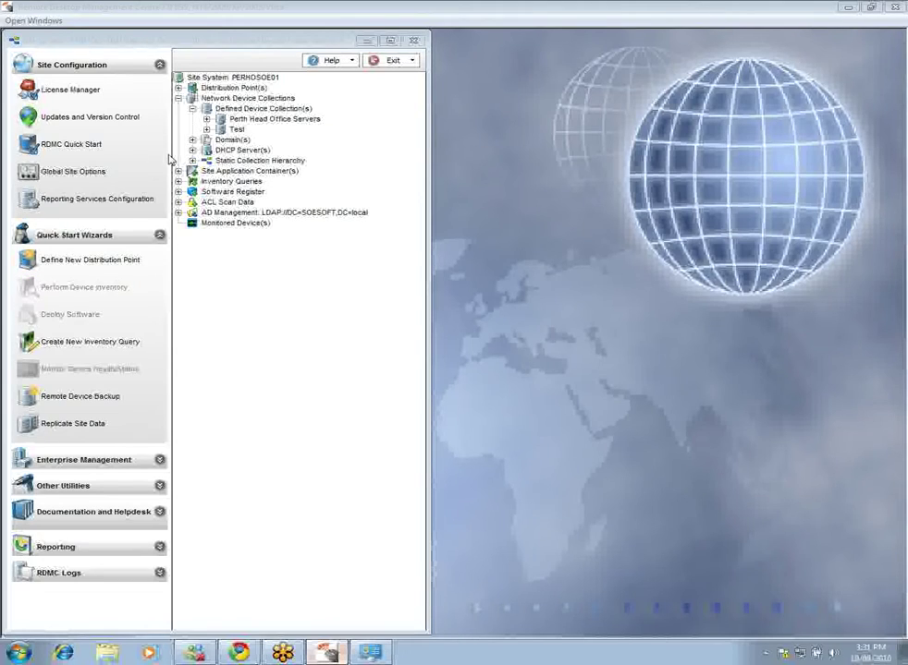
Link the Test device collection to the Active Directory Computers container as its dynamic source and apply the collection properties.
click(233, 130)
right_click(237, 137)
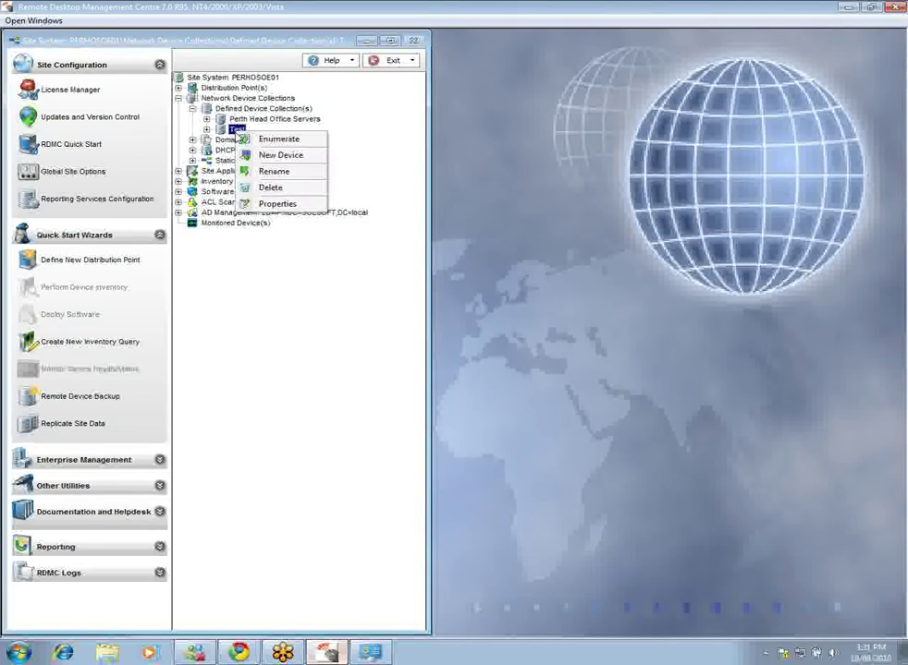
click(270, 203)
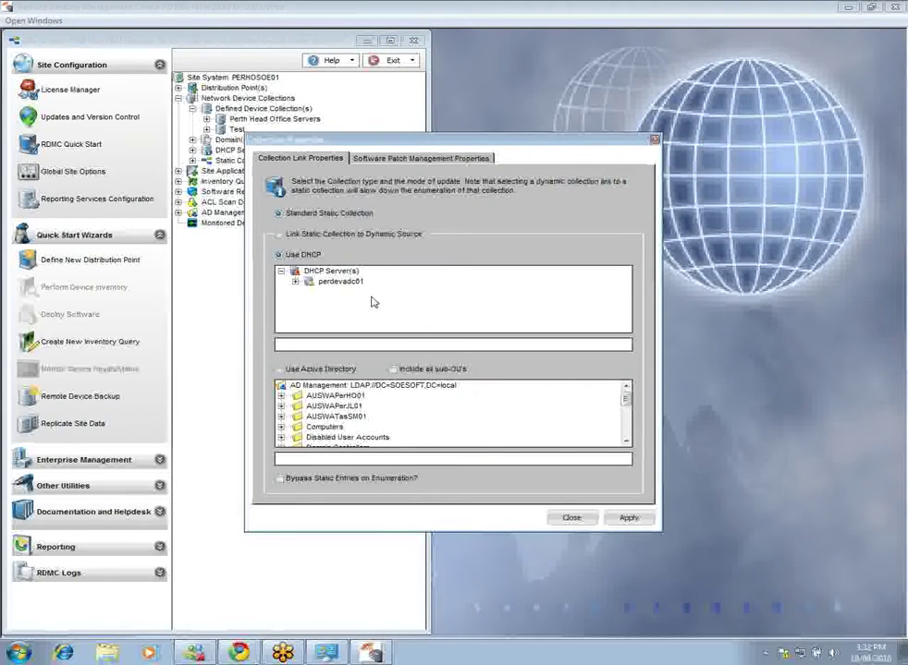
click(301, 236)
click(280, 369)
click(287, 426)
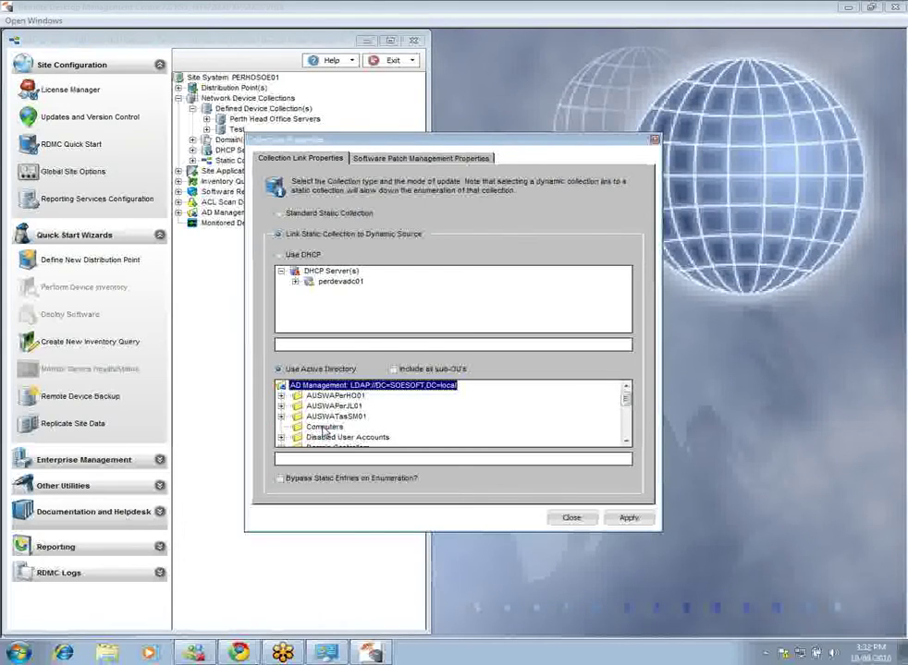
click(323, 429)
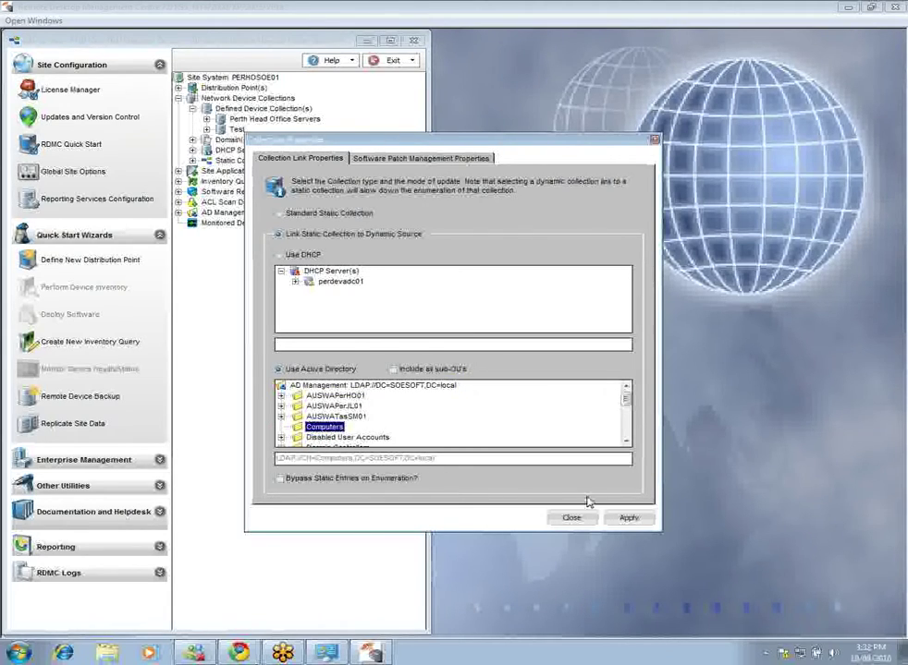
click(627, 520)
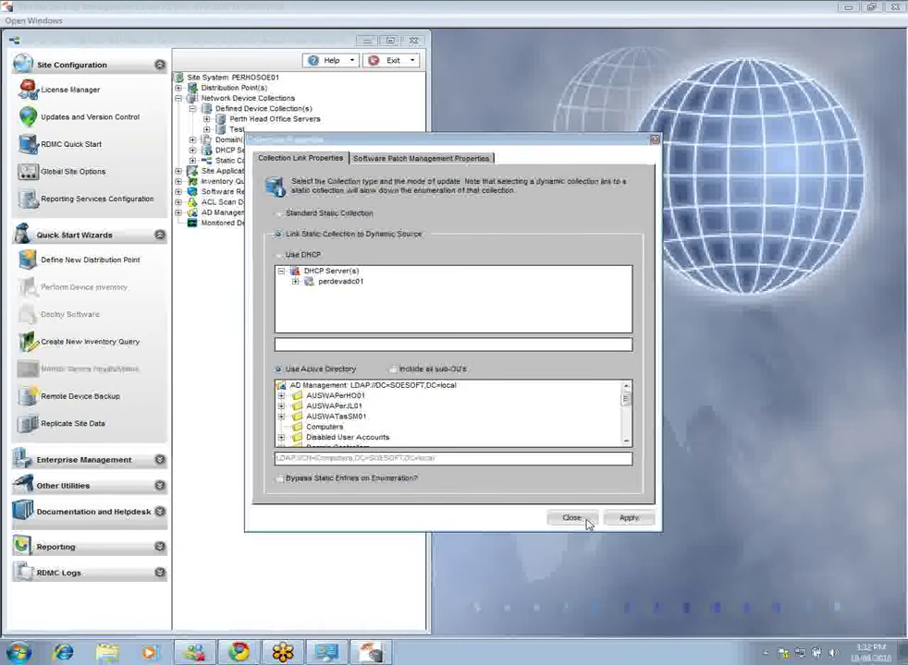
click(575, 520)
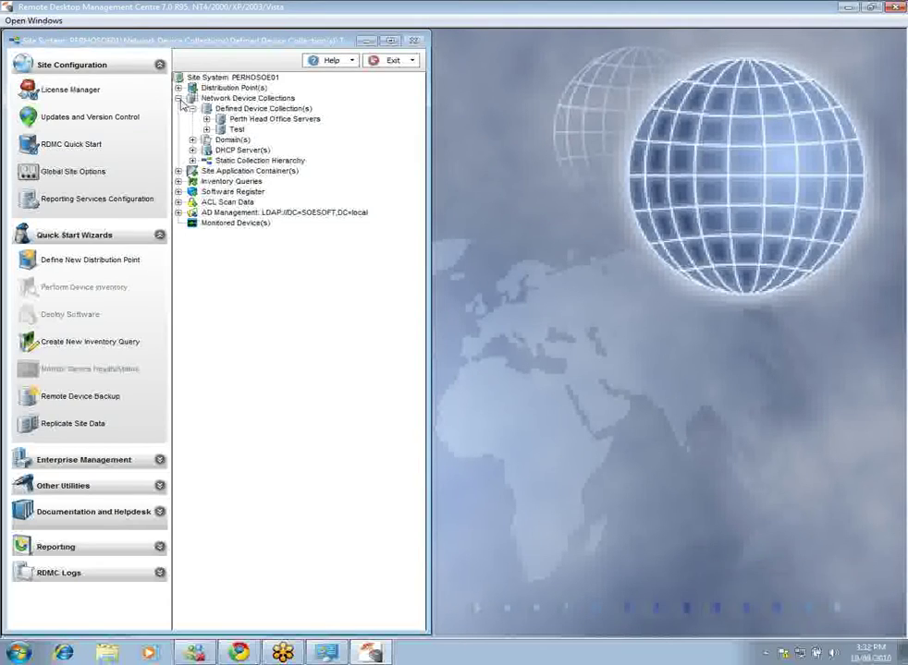
Collapse the Network Device Collections and review the managed Active Directory domain in the global site options.
click(178, 98)
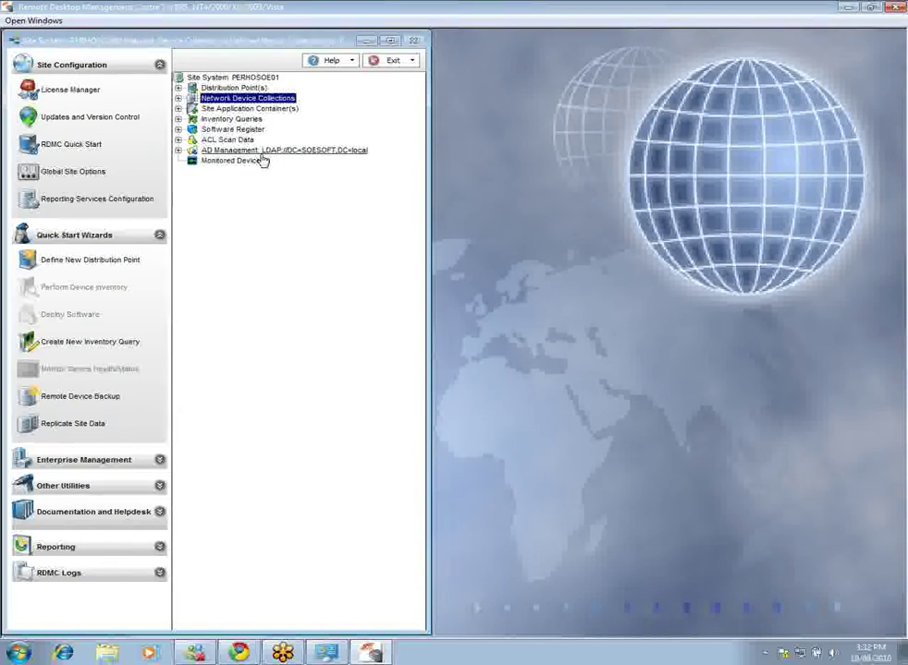
click(93, 176)
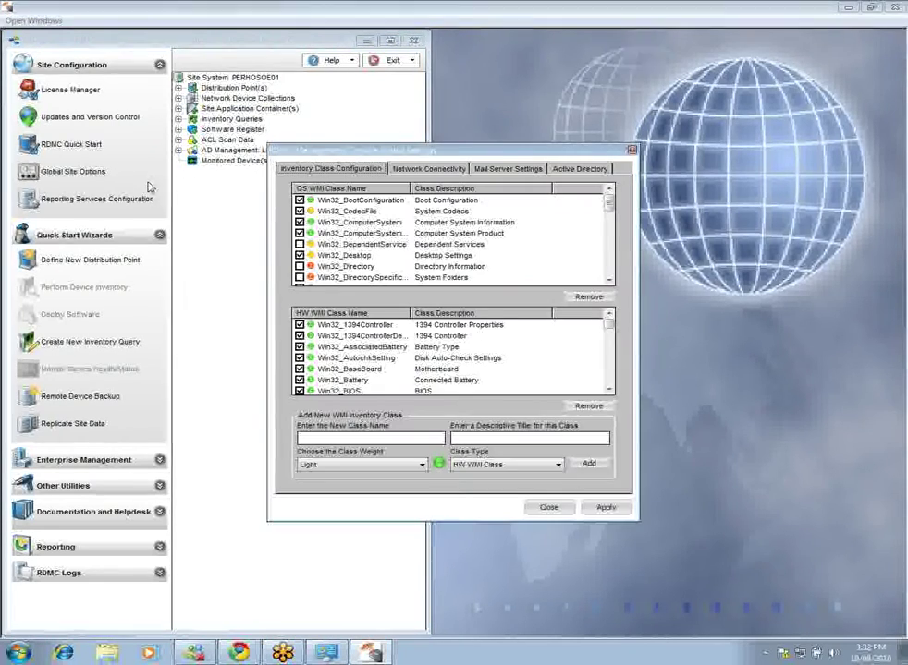
click(579, 168)
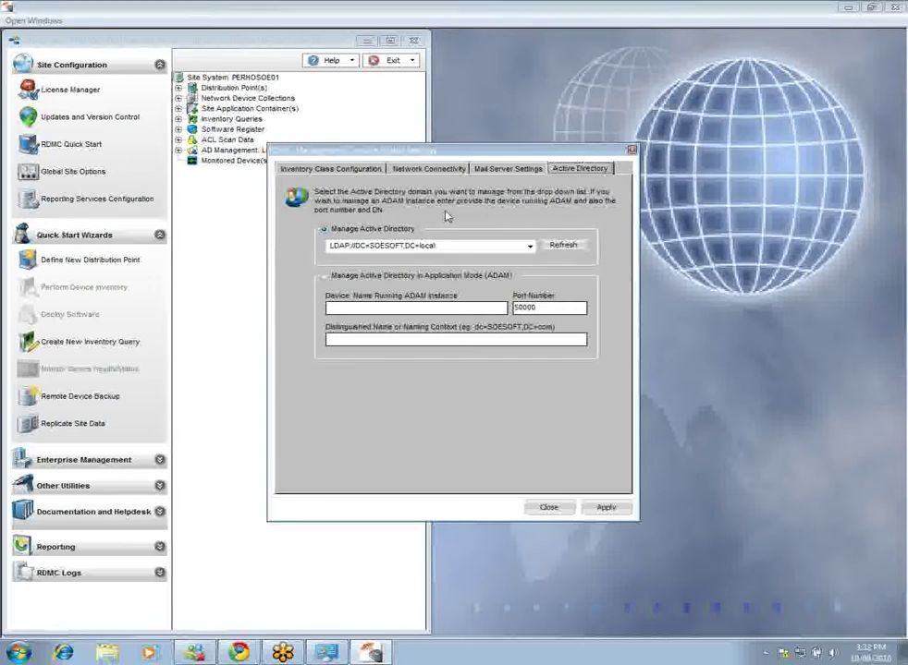
click(561, 509)
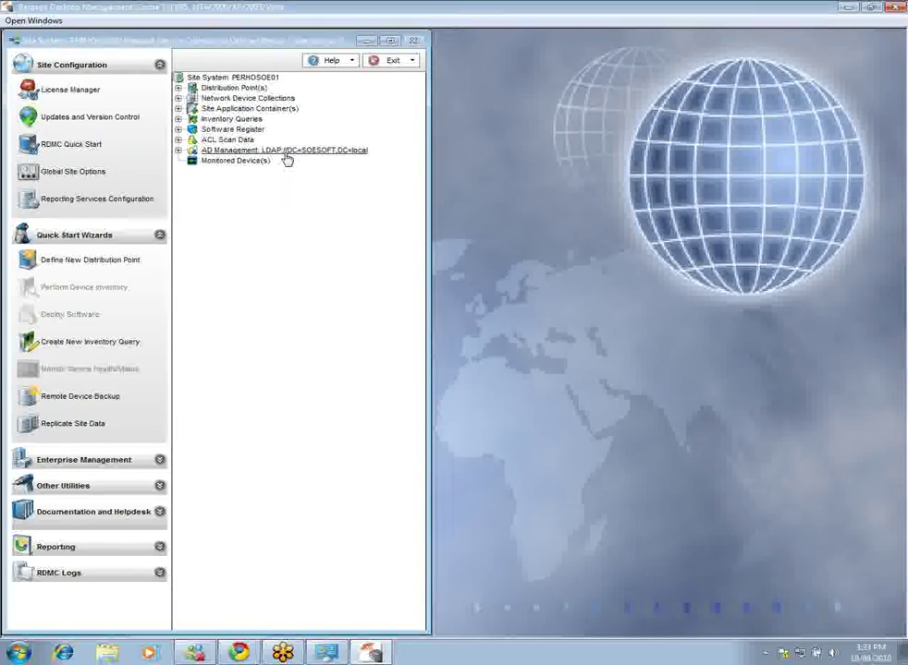
Expand the AD Management tree and view the operations available for the Computers container.
double_click(208, 150)
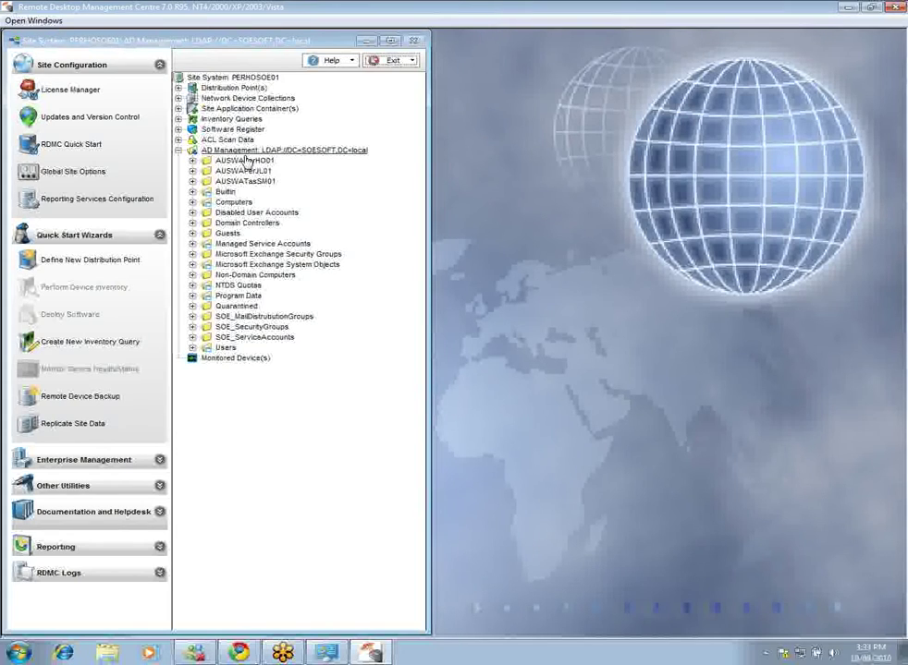
click(246, 161)
click(242, 203)
right_click(242, 206)
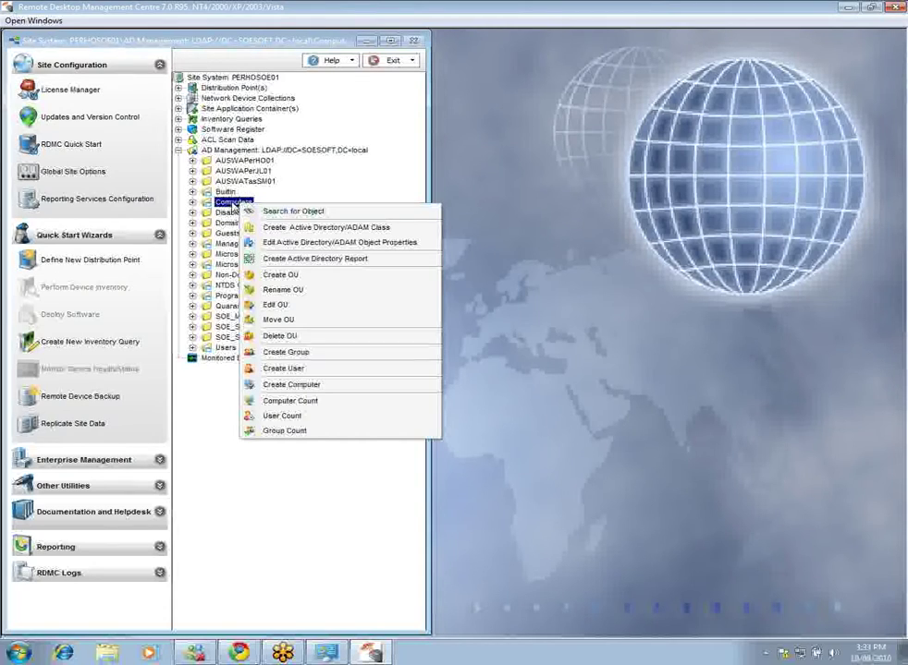
key(Escape)
Search the Users container for all objects of type User Account and send the found accounts to the result view.
click(225, 350)
right_click(225, 352)
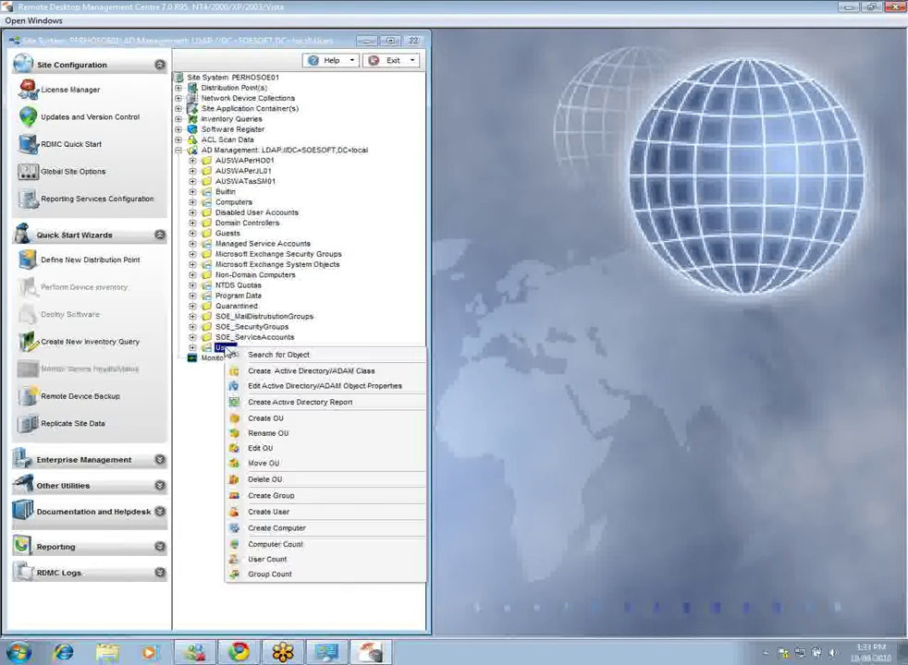
click(253, 353)
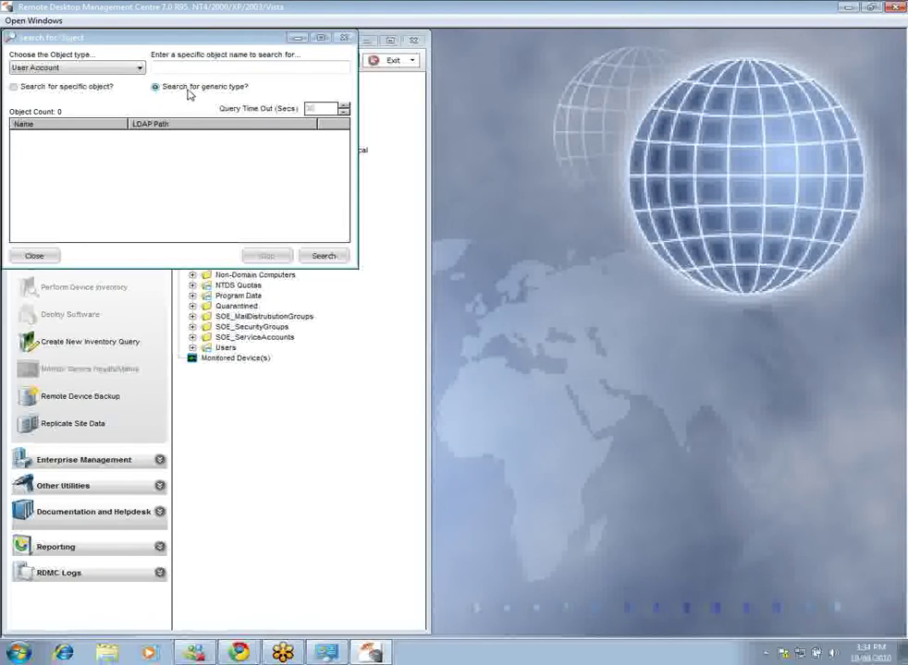
click(322, 255)
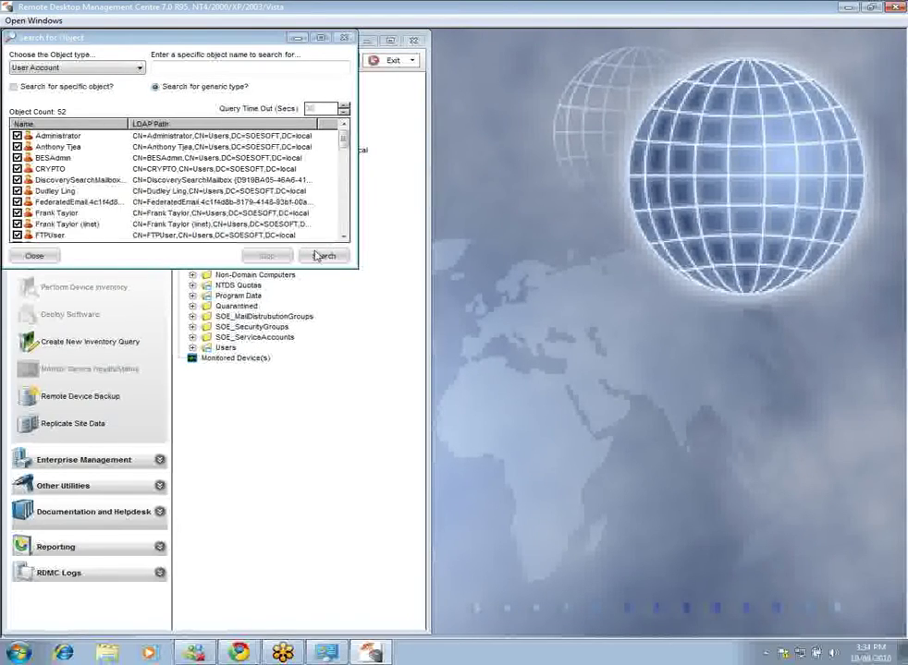
right_click(172, 156)
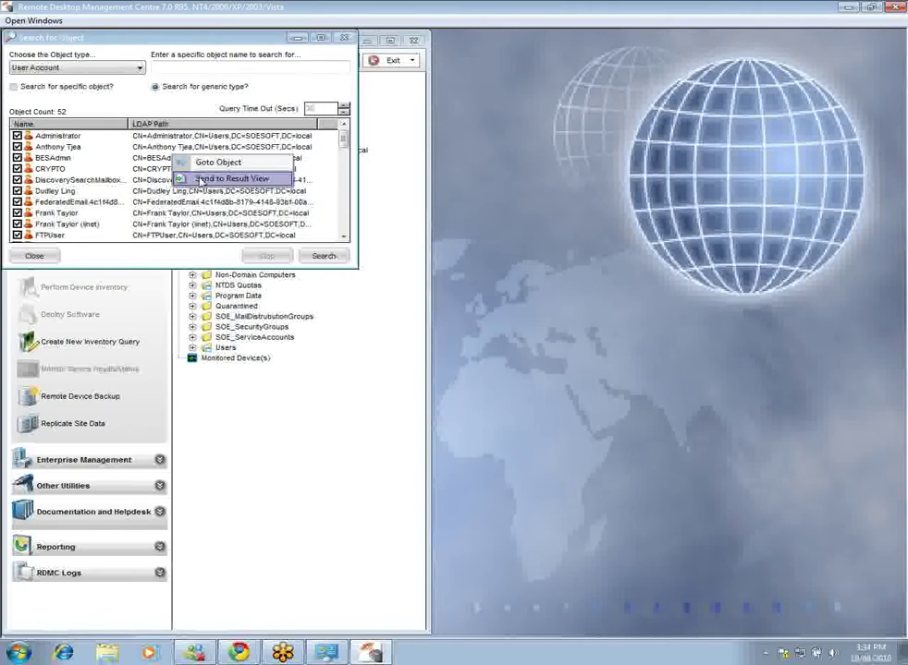
click(222, 178)
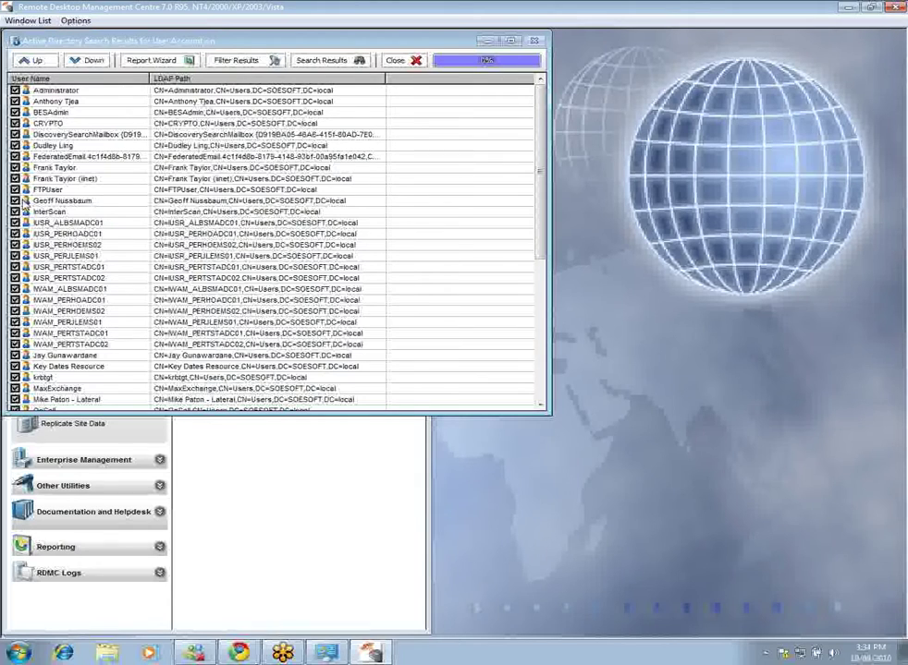
Uncheck all accounts in the search results and check only six, including Administrator, CRYPTO and the FederatedEmail account.
right_click(65, 192)
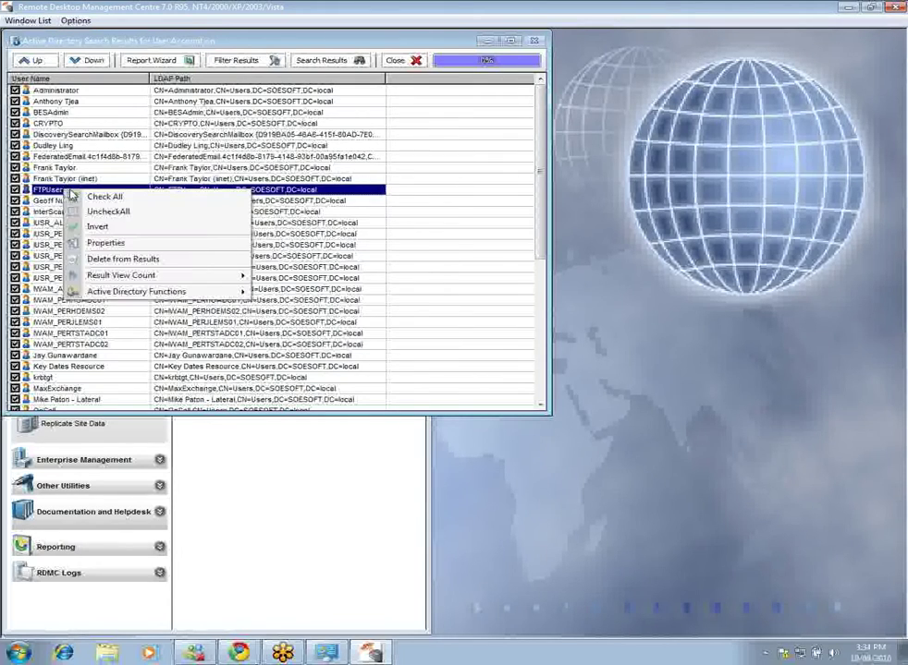
click(77, 213)
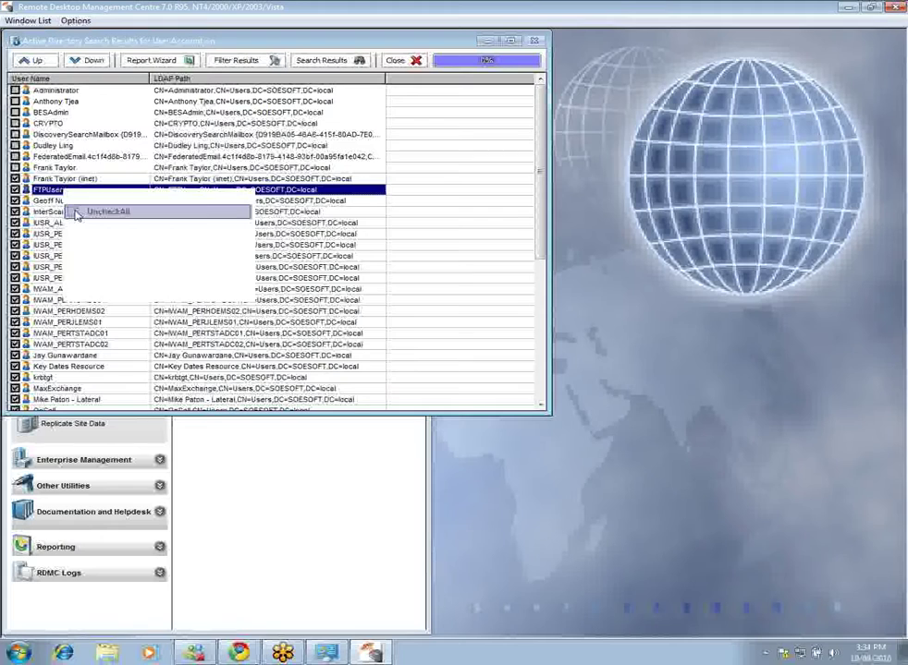
click(15, 90)
click(15, 100)
click(15, 112)
click(15, 123)
click(15, 134)
click(15, 145)
click(14, 157)
click(14, 167)
click(15, 179)
View the Active Directory password reset form for the checked accounts, close it without changes, and leave the search results.
click(42, 167)
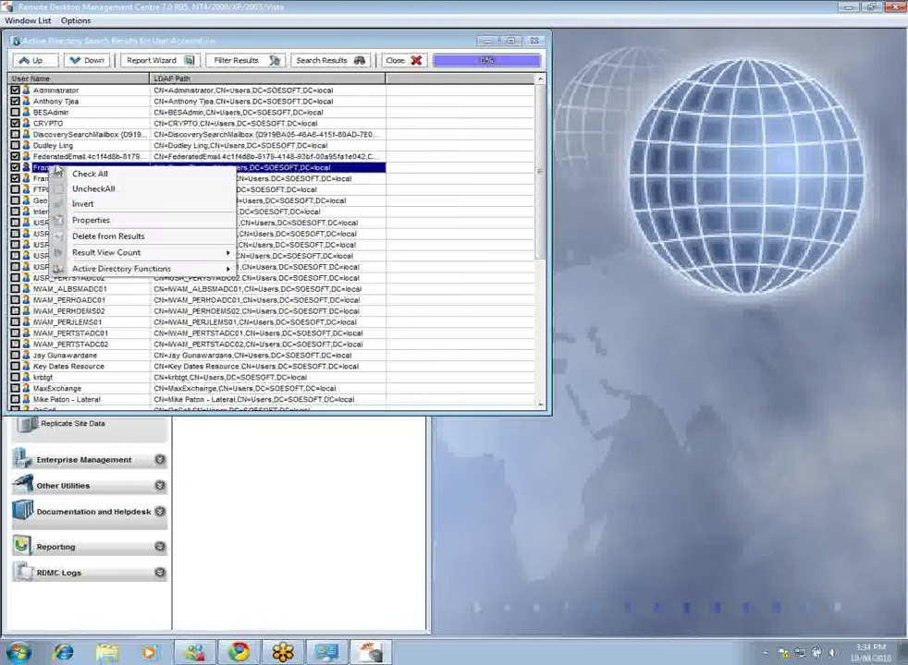
mouse_move(186, 270)
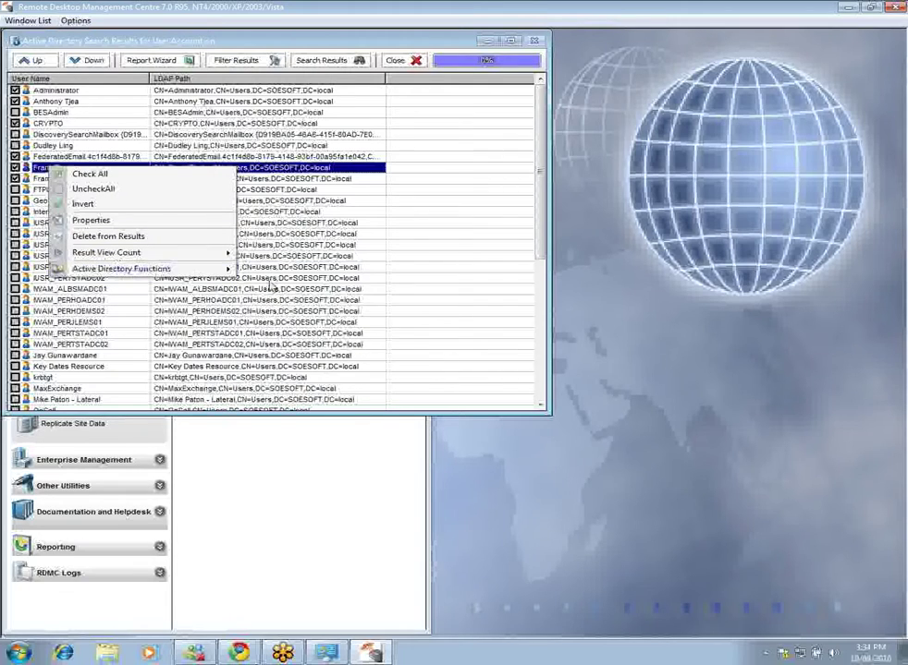
mouse_move(229, 270)
click(262, 271)
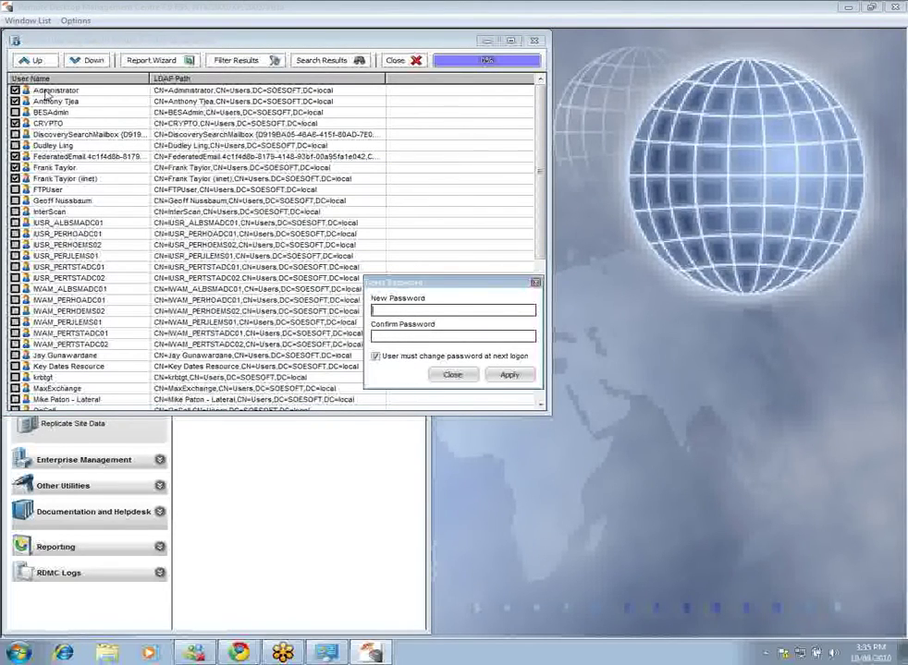
click(453, 376)
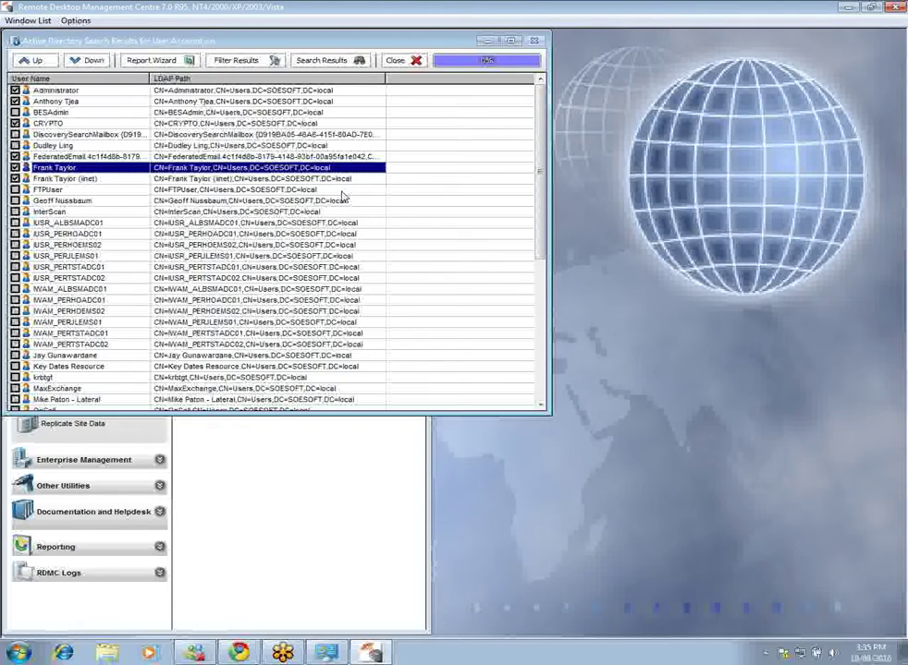
click(397, 66)
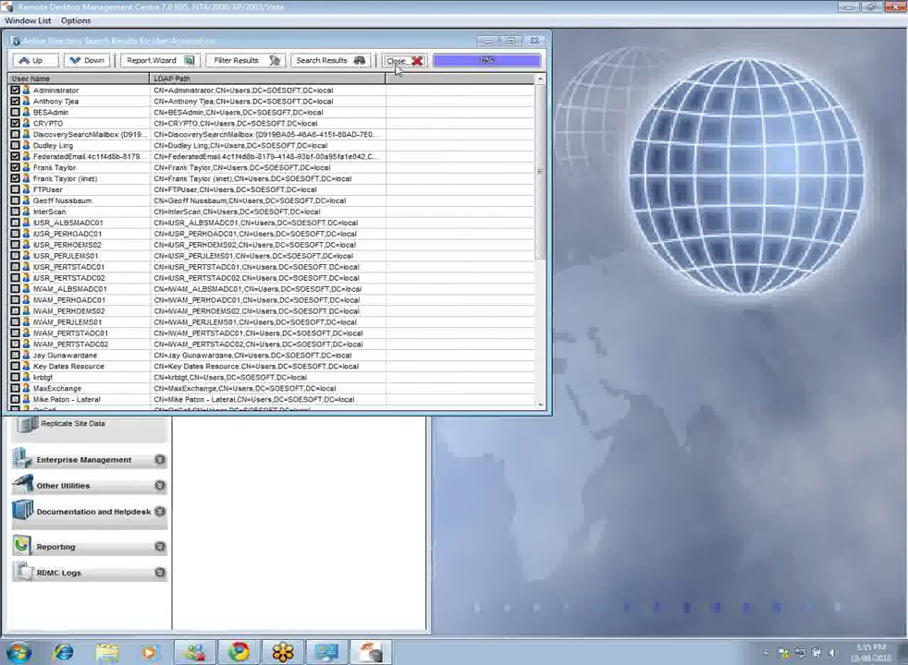
click(37, 258)
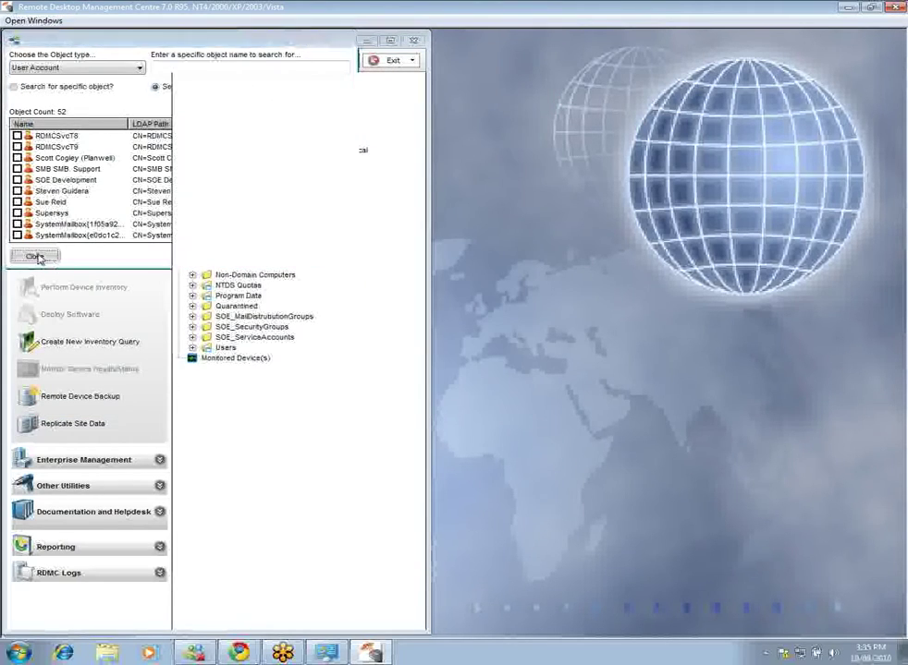
Run a Basic User Account Report from the domain root LDAP://DC=SOESOFT,DC=local with sub-OUs included, dismissing the report creation wizard.
click(226, 347)
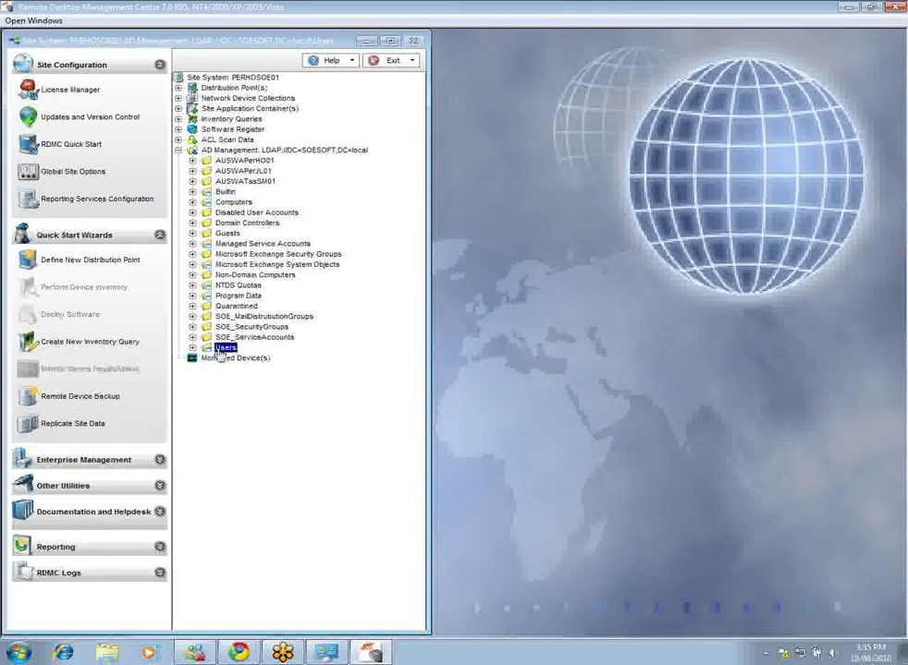
click(251, 152)
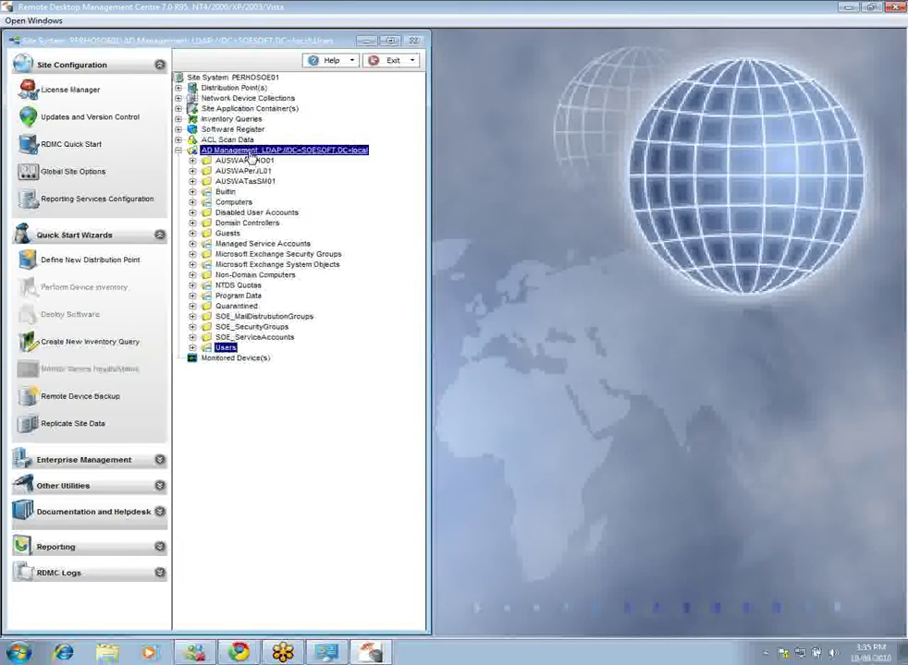
right_click(251, 155)
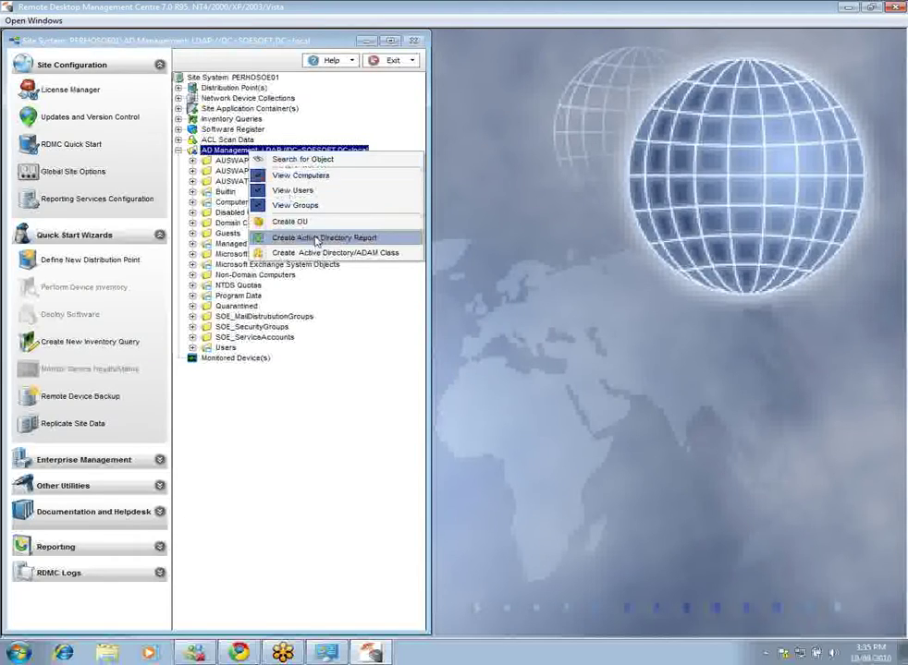
click(315, 239)
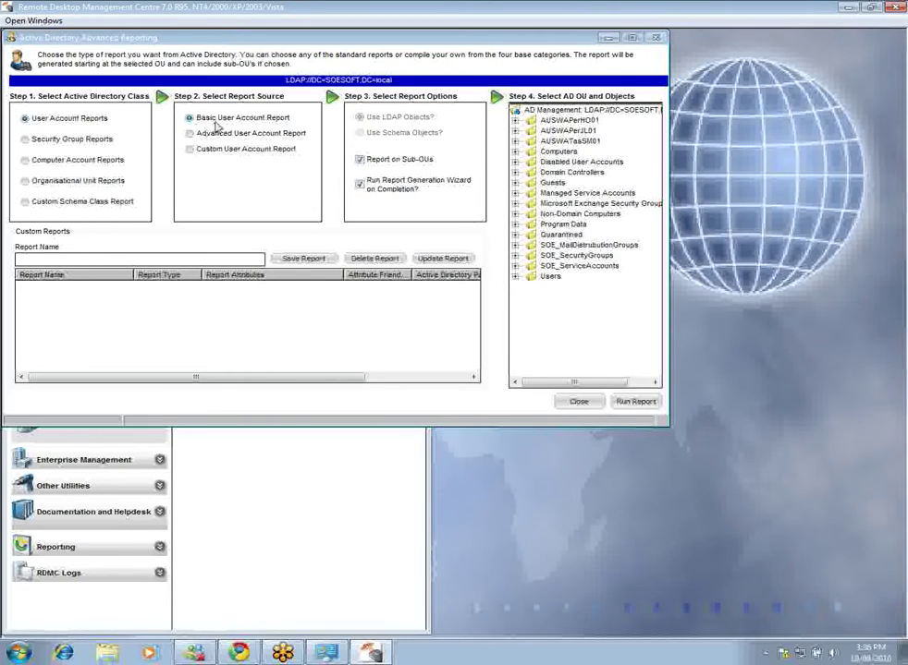
click(547, 111)
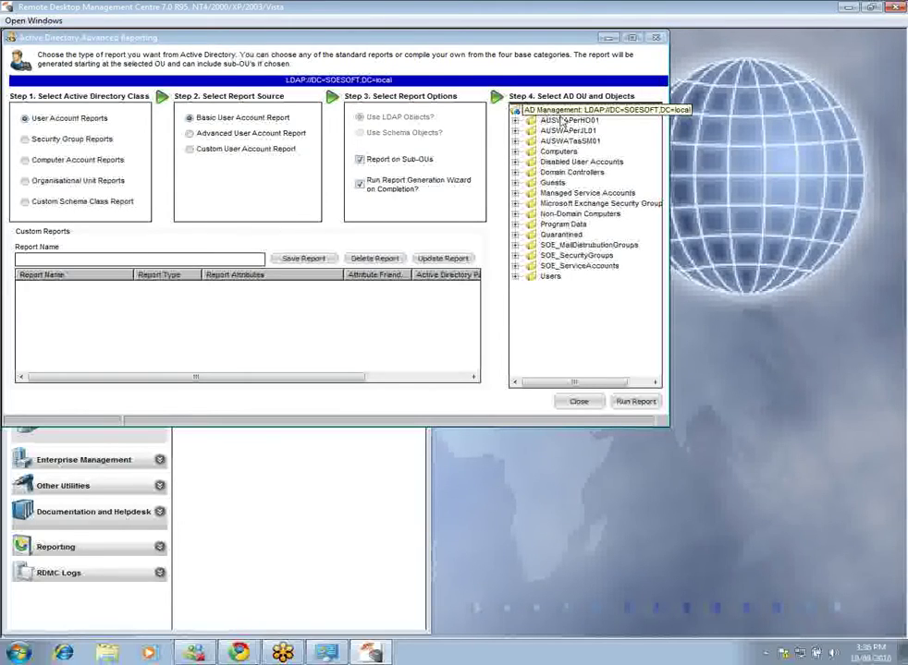
click(548, 278)
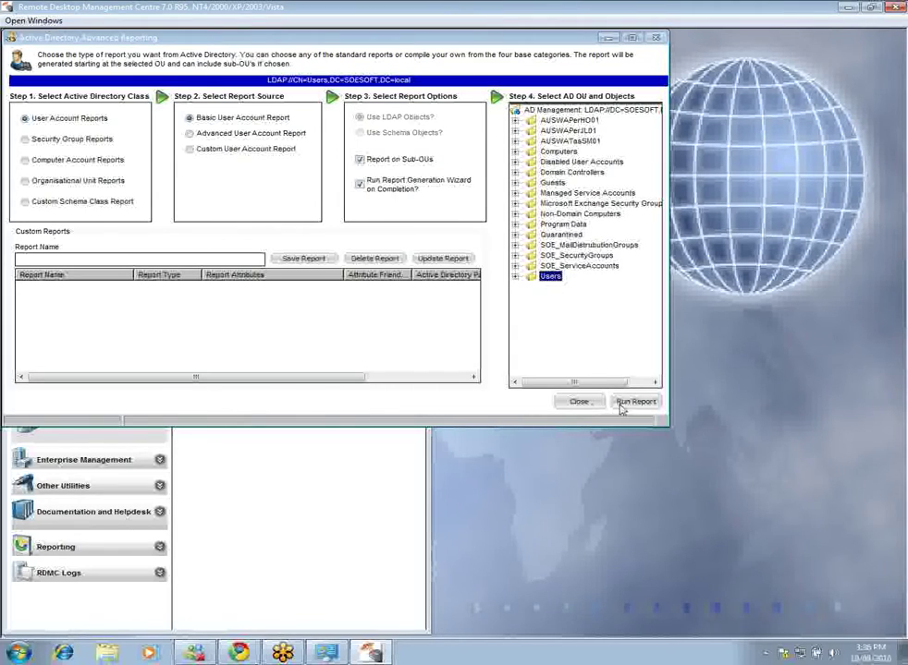
click(583, 110)
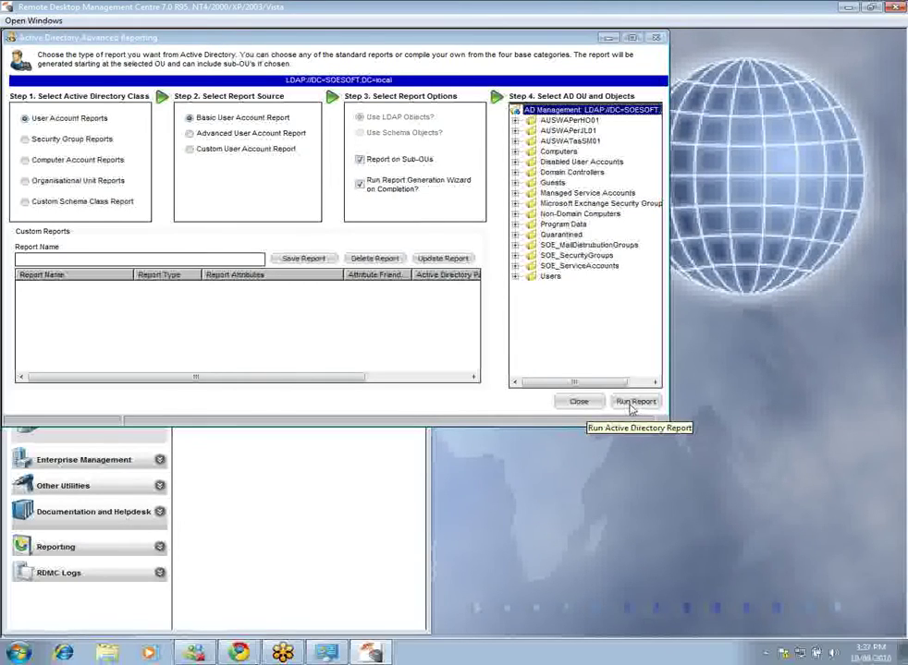
click(632, 407)
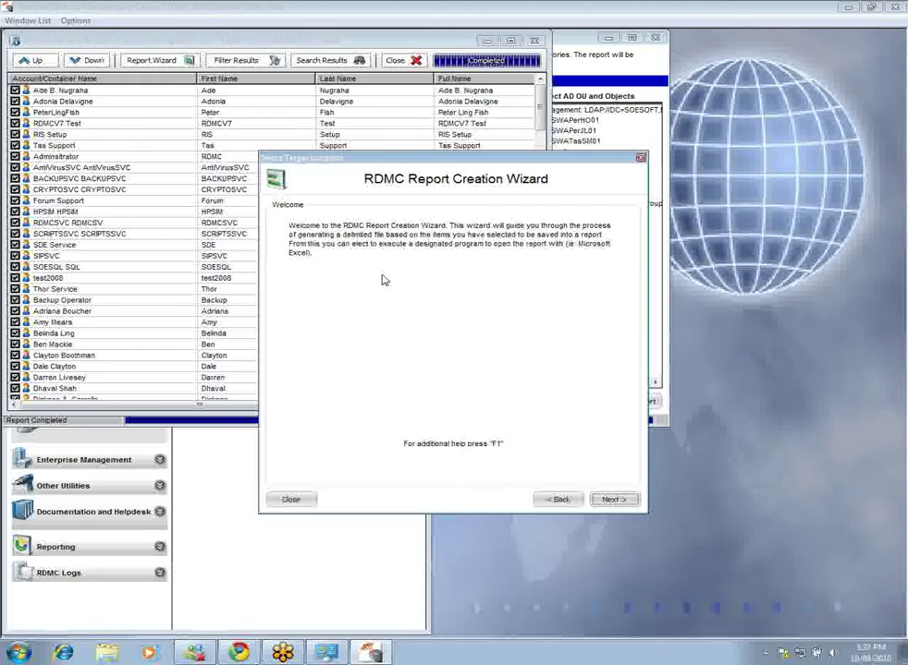
click(289, 500)
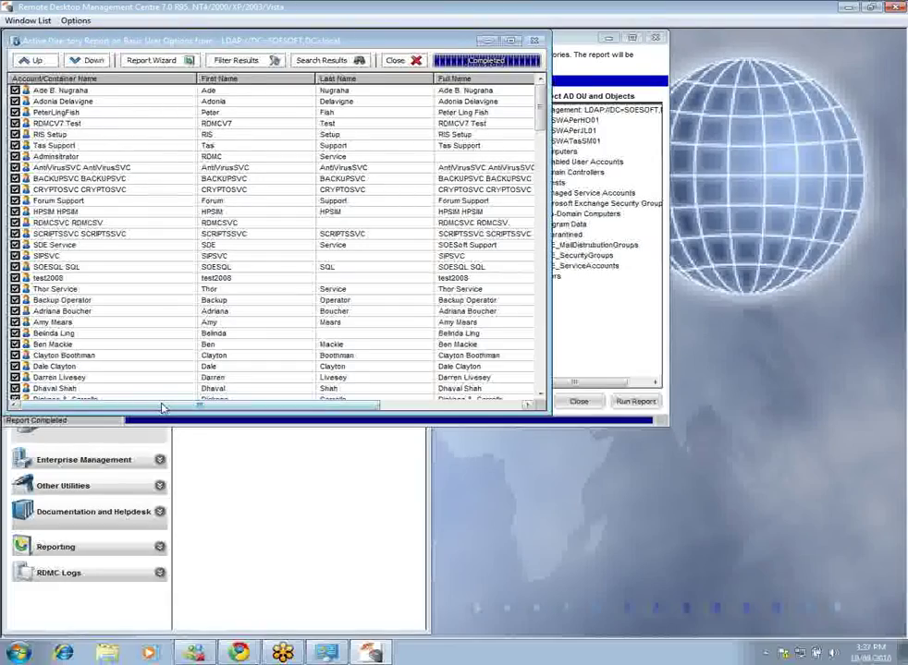
drag(197, 408, 105, 407)
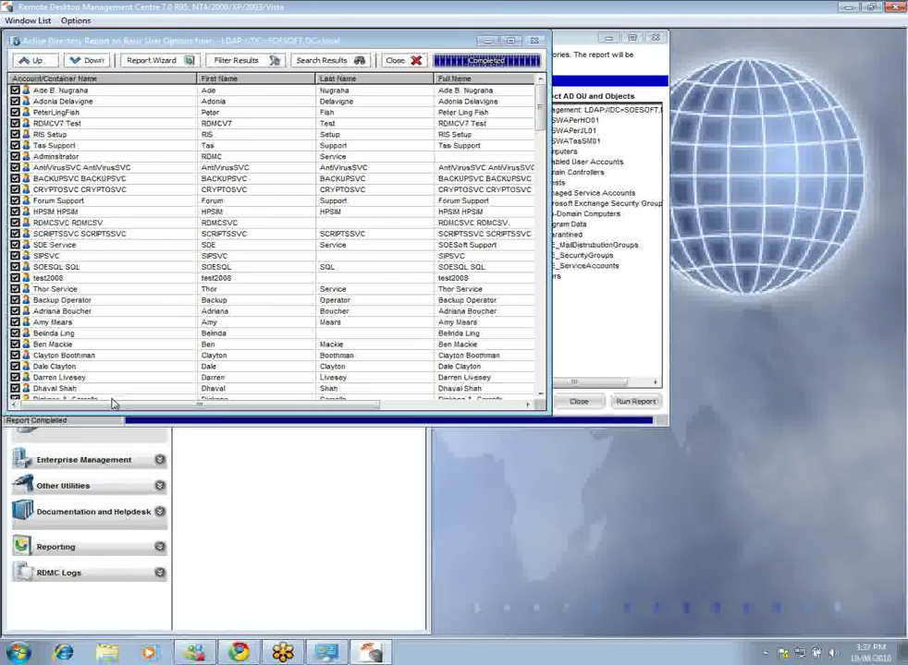
Close the basic report and run an Advanced User Account Report from the domain root, dismissing the report creation wizard.
scroll(363, 222, right, 3)
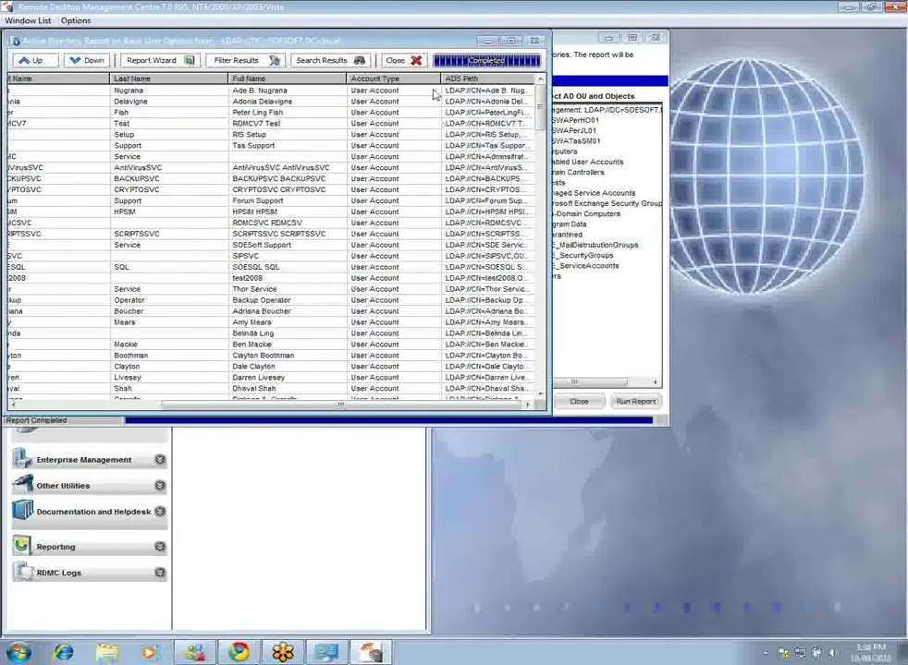
click(411, 61)
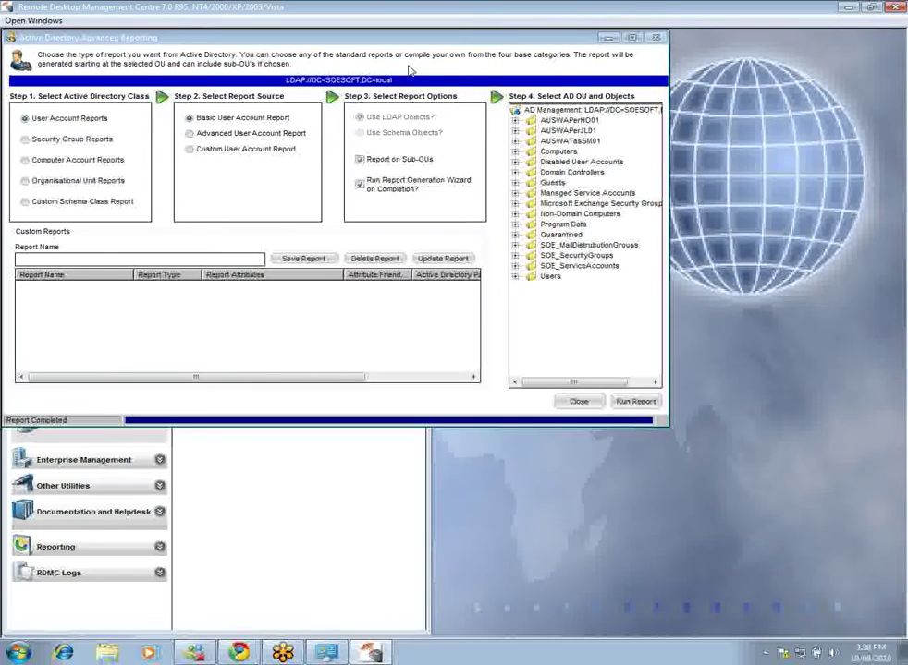
click(192, 134)
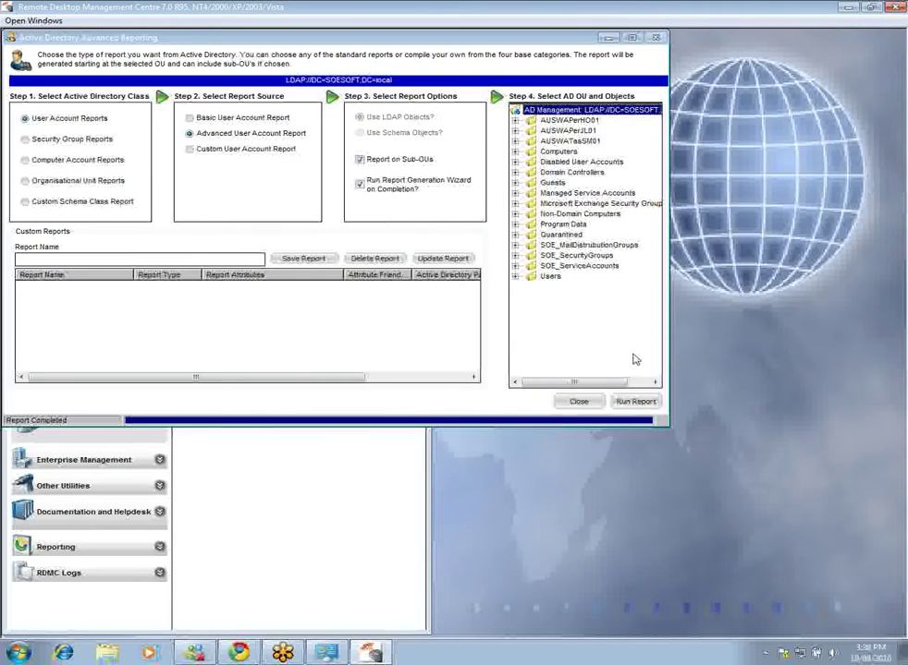
click(634, 401)
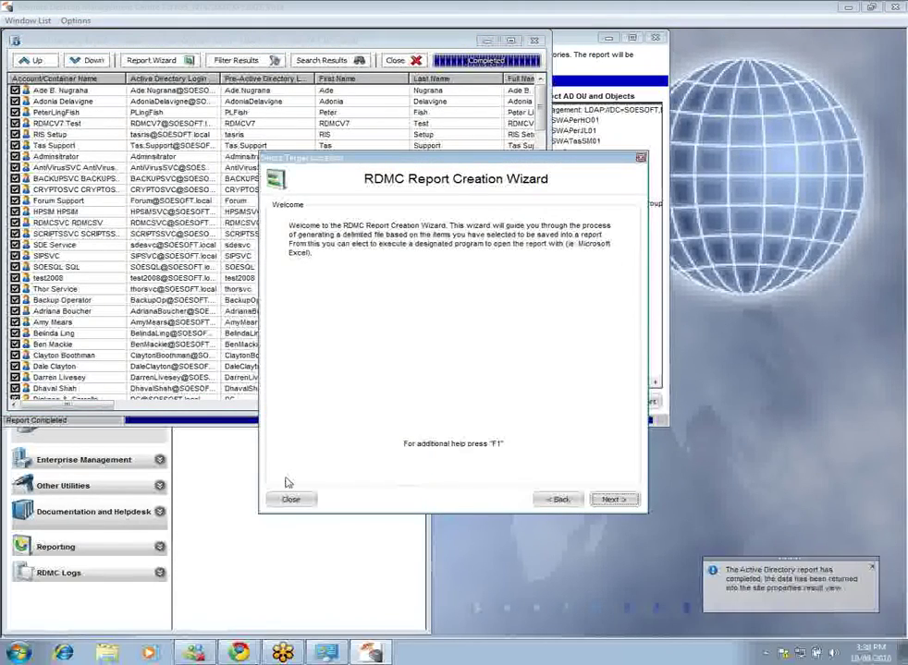
click(289, 500)
Examine the advanced report's login, profile, home directory, password and account status columns, and close the report.
drag(98, 413, 230, 418)
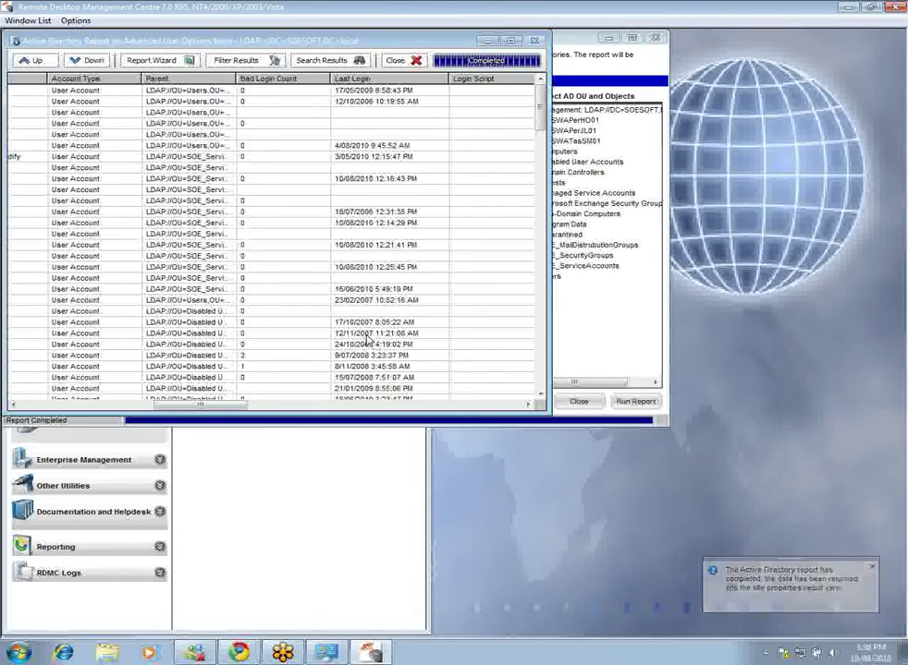
drag(195, 407, 265, 406)
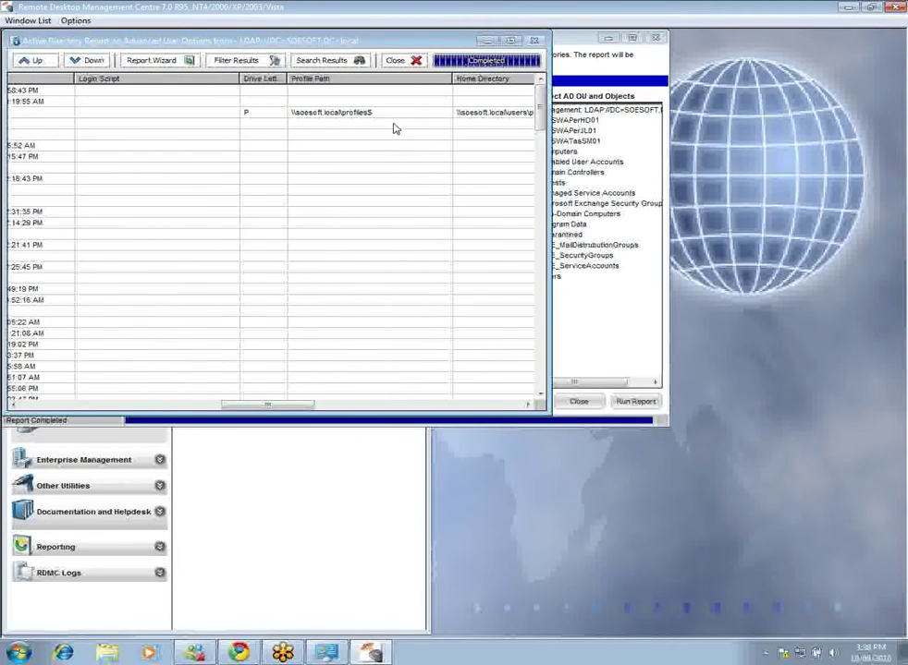
drag(250, 408, 388, 393)
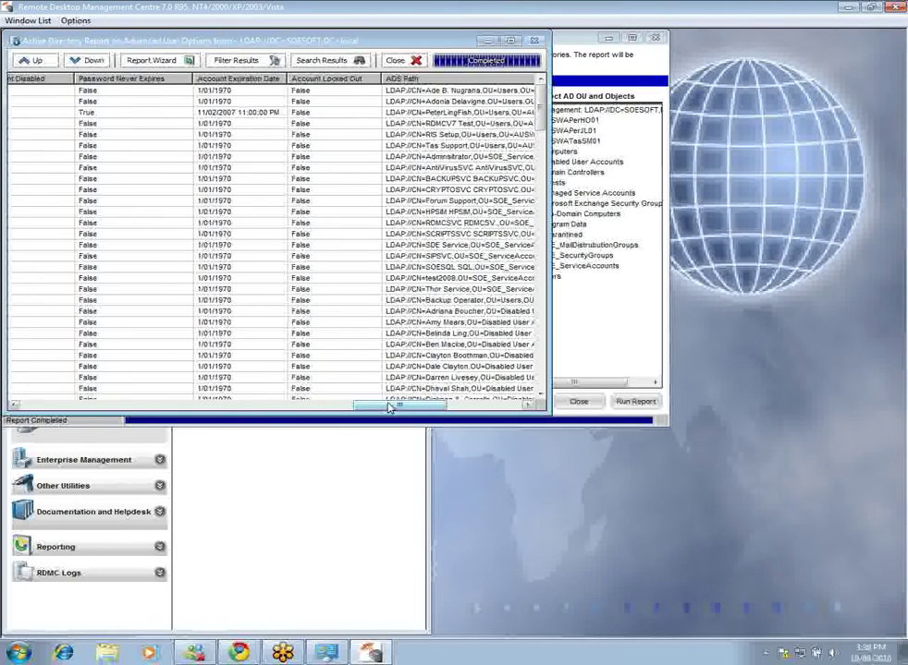
drag(388, 407, 361, 409)
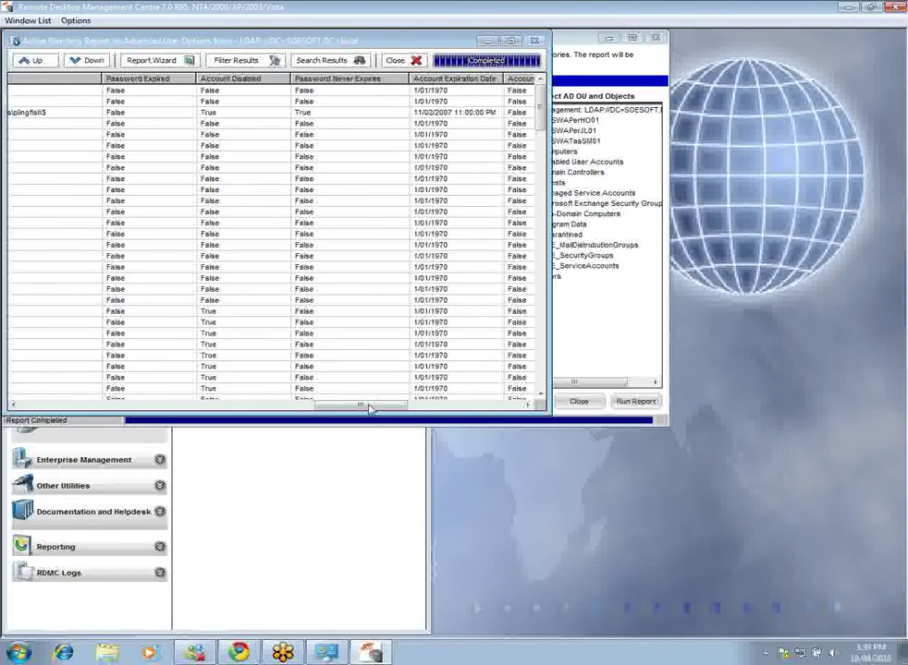
click(240, 404)
drag(242, 405, 37, 406)
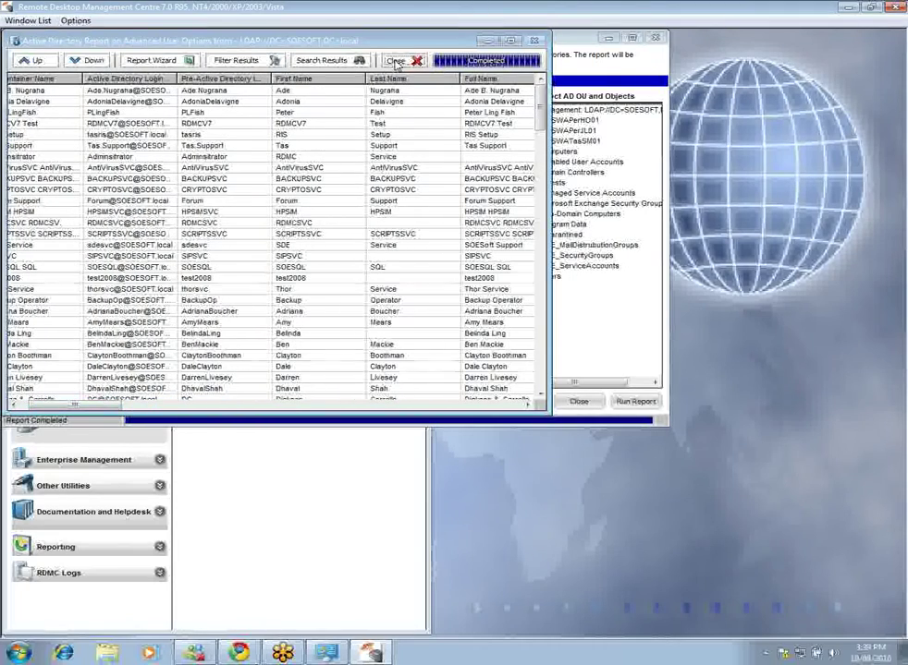
click(394, 60)
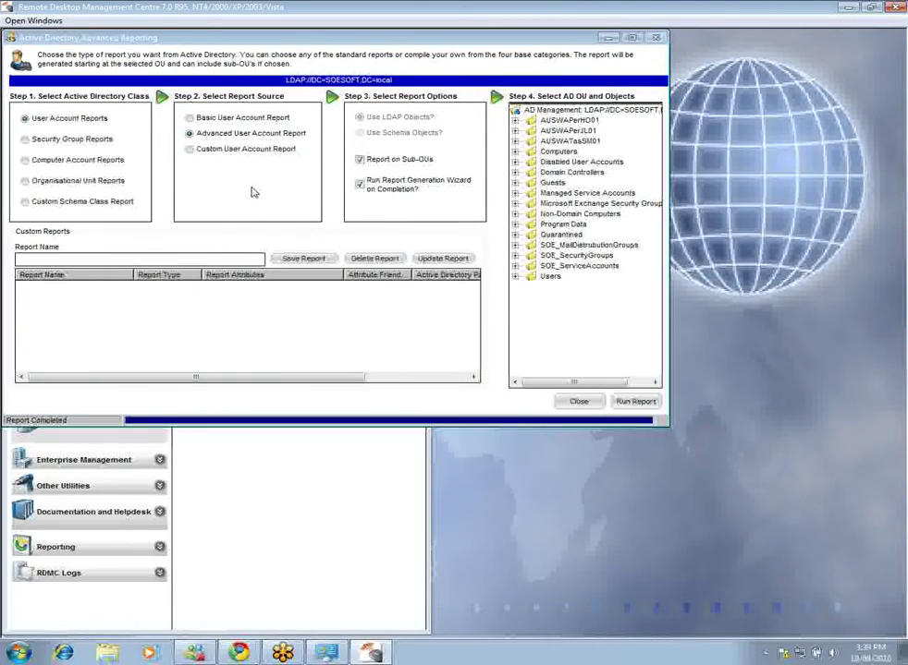
Choose a Custom User Account Report, review the available LDAP objects, and switch the report to schema objects to browse those attributes.
click(195, 153)
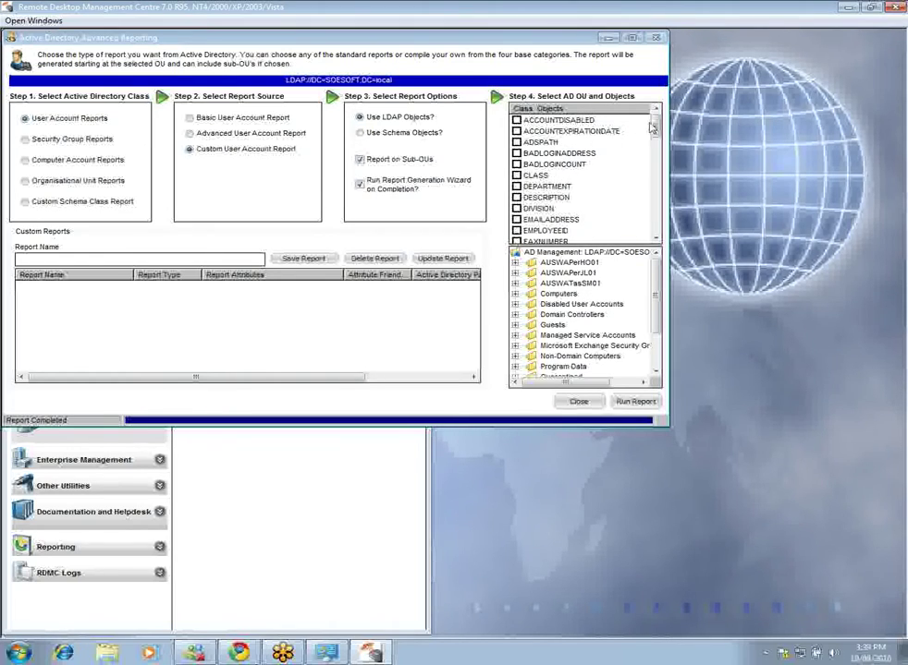
drag(657, 129, 651, 184)
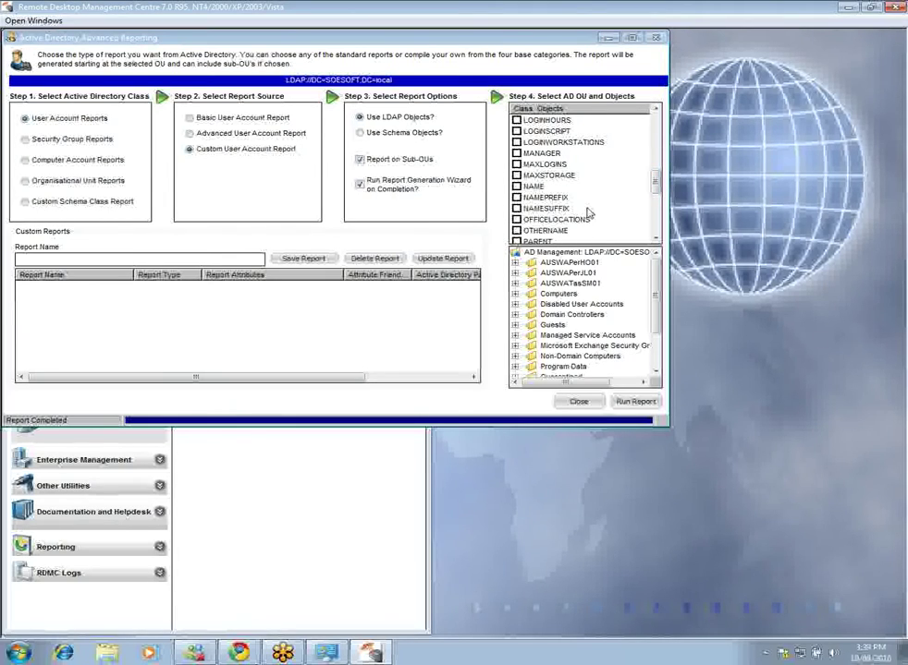
drag(655, 180, 655, 220)
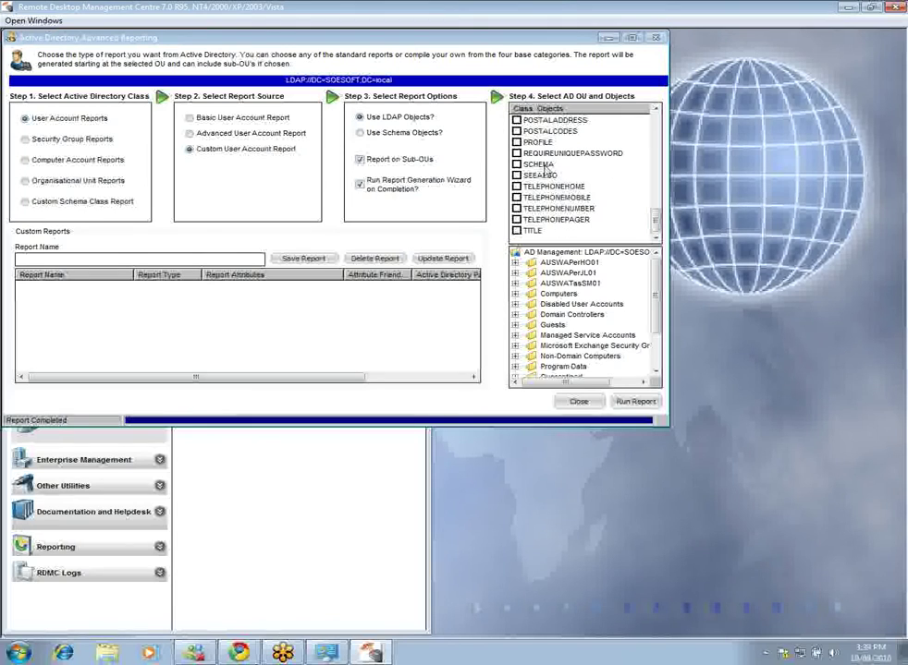
drag(654, 220, 654, 125)
click(360, 134)
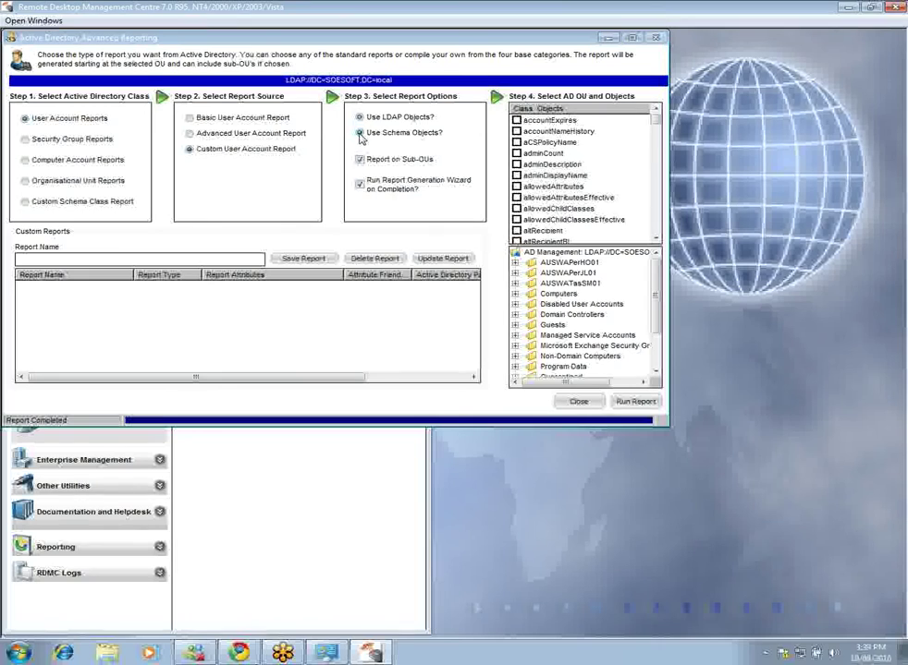
drag(654, 120, 657, 150)
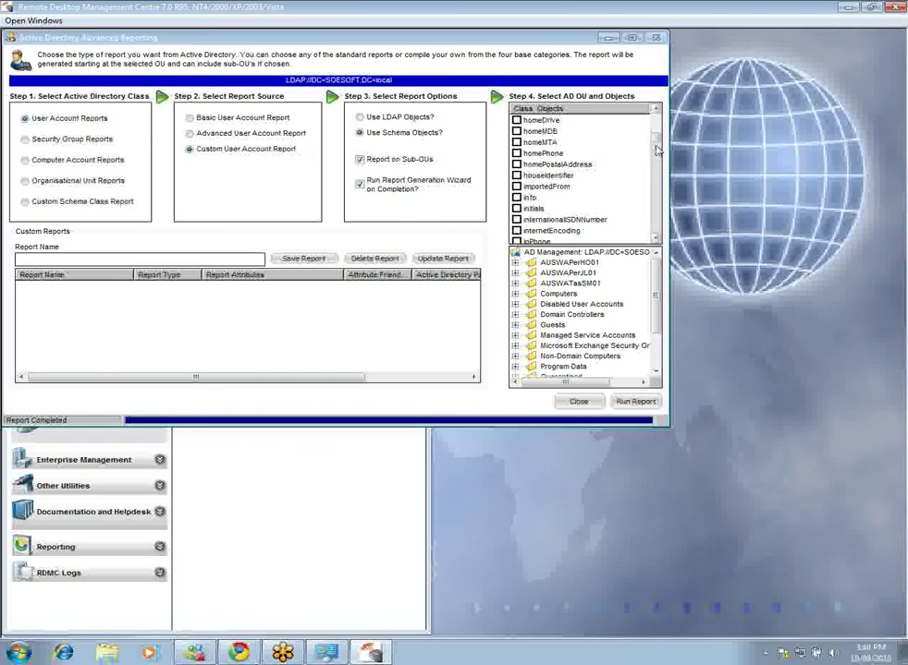